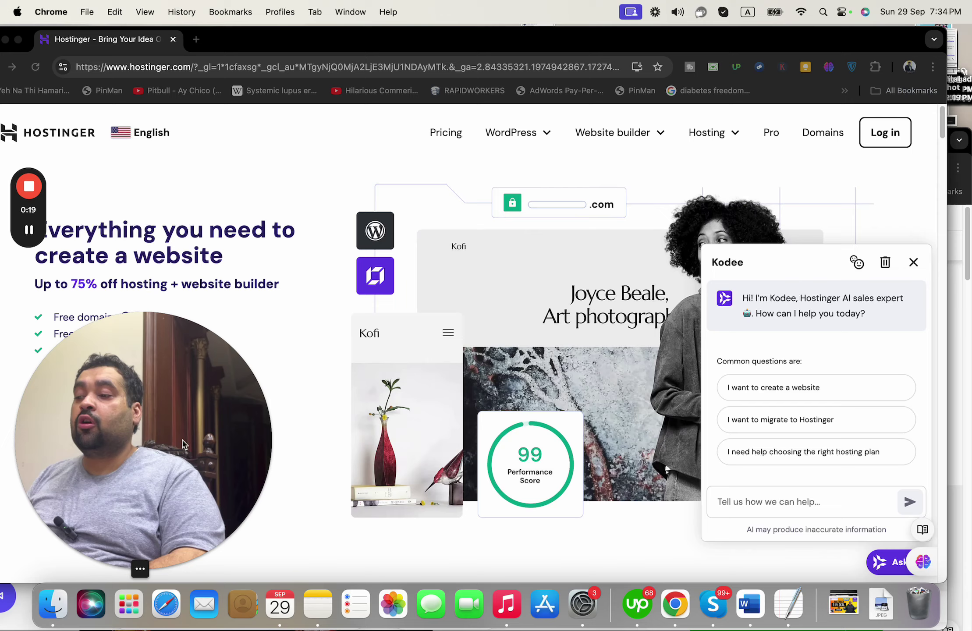
Scroll the homepage down to the review ratings and close the Kodee chat assistant.
drag(183, 444, 805, 165)
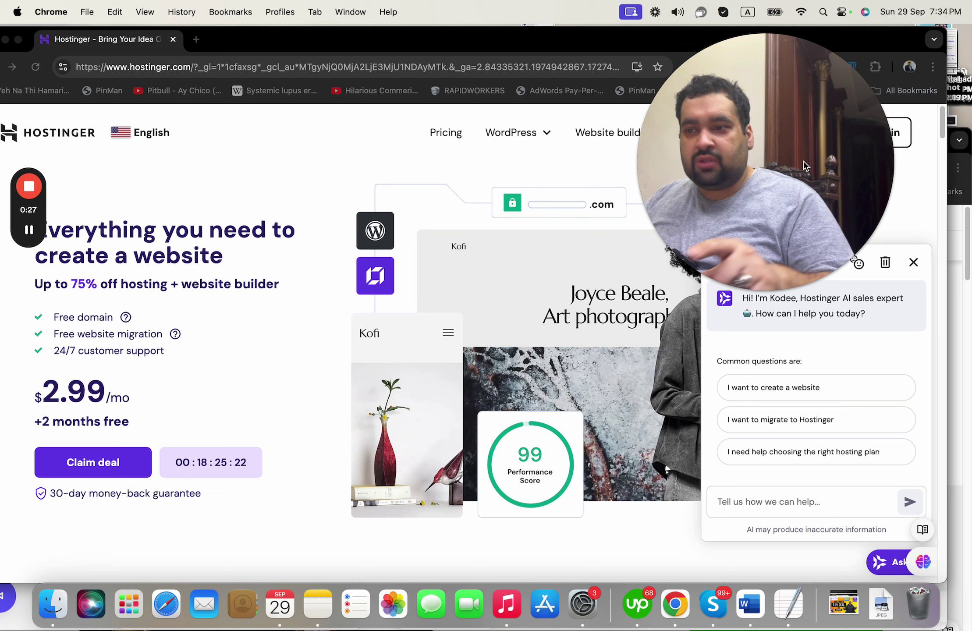
click(914, 263)
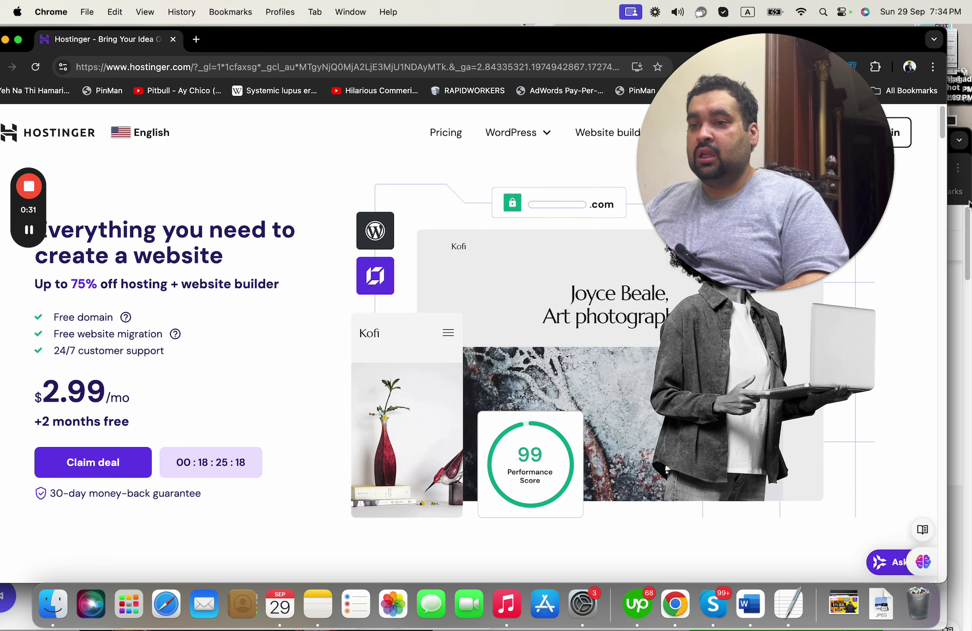
drag(941, 126, 937, 143)
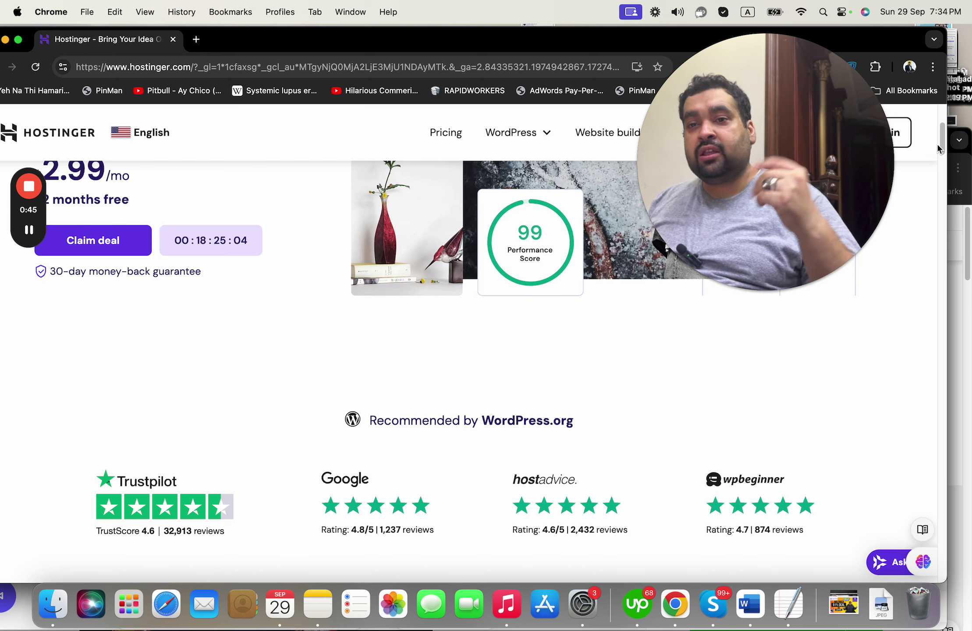
Open the Trustpilot badge link in a new tab to view Hostinger's 4.6-rated reviews.
right_click(152, 476)
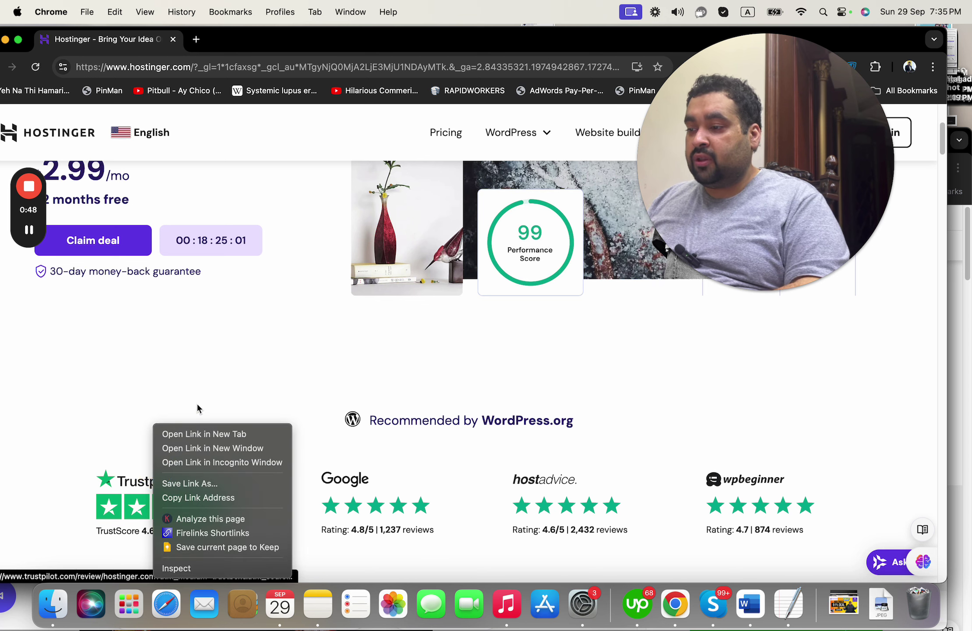
click(198, 435)
click(260, 38)
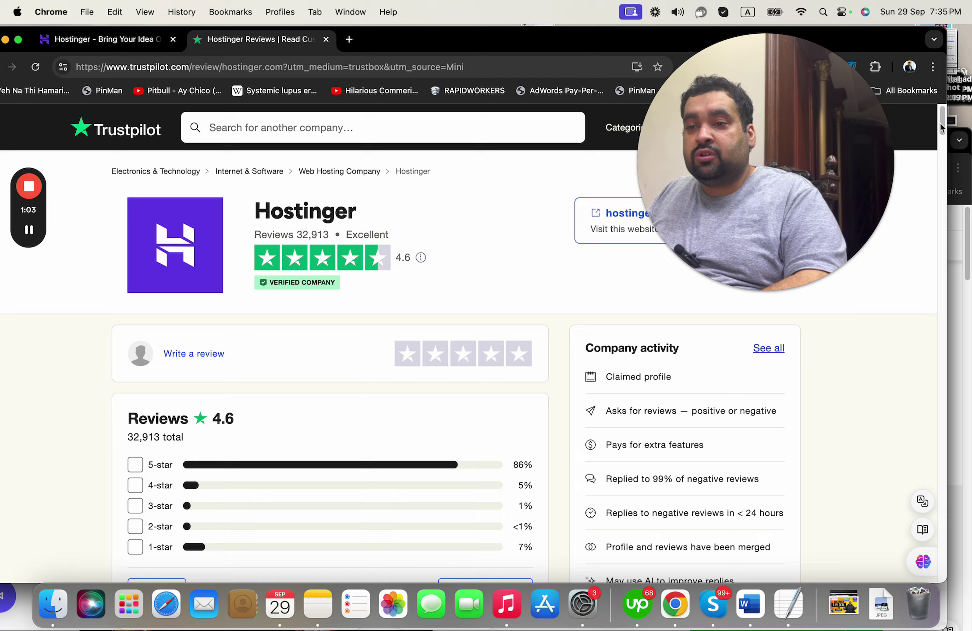
drag(944, 124, 934, 188)
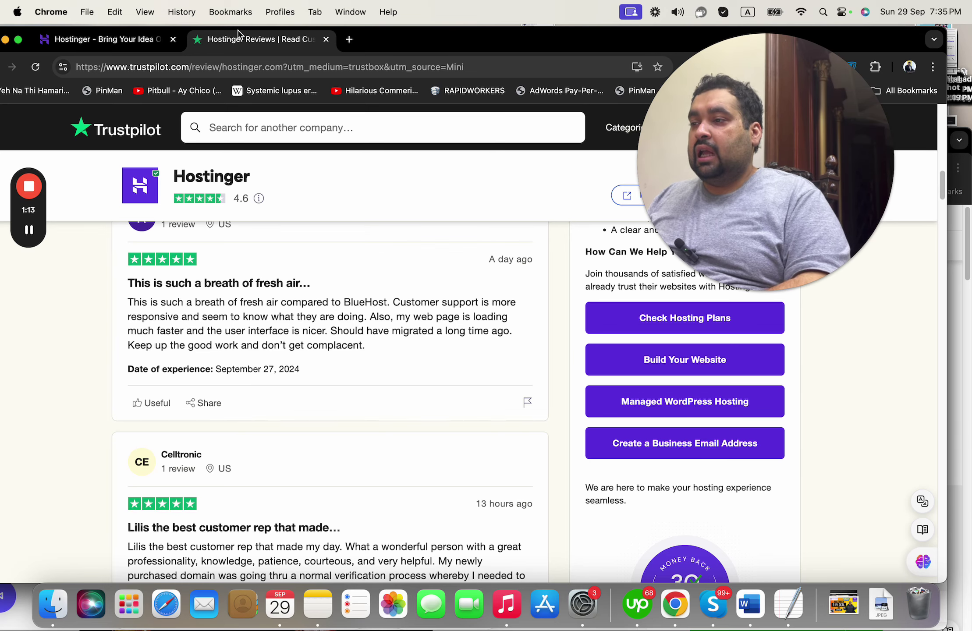
Return to the Hostinger homepage tab and highlight the 'money-back guarantee' text.
click(107, 39)
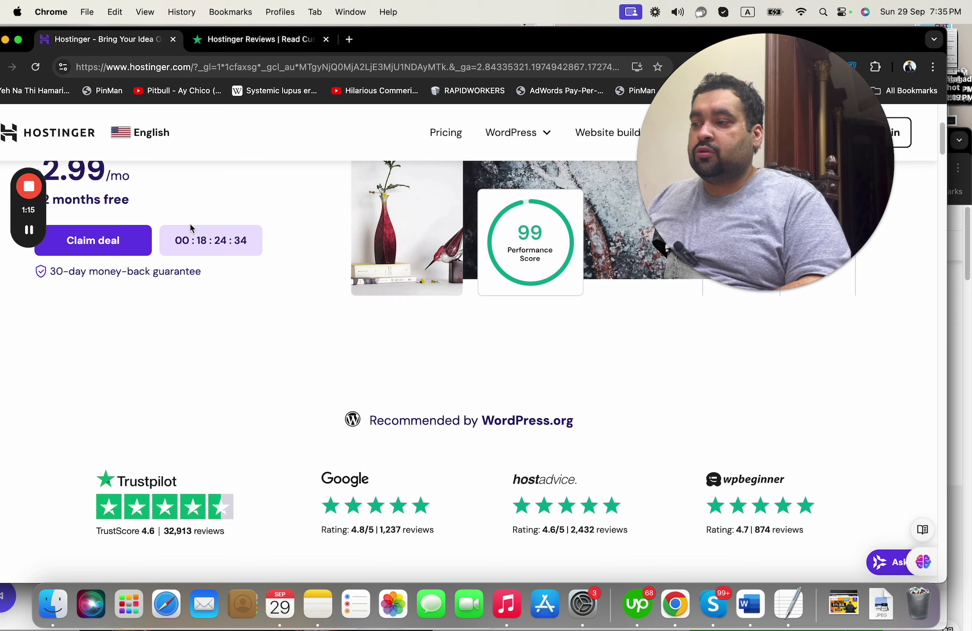
drag(201, 271, 89, 271)
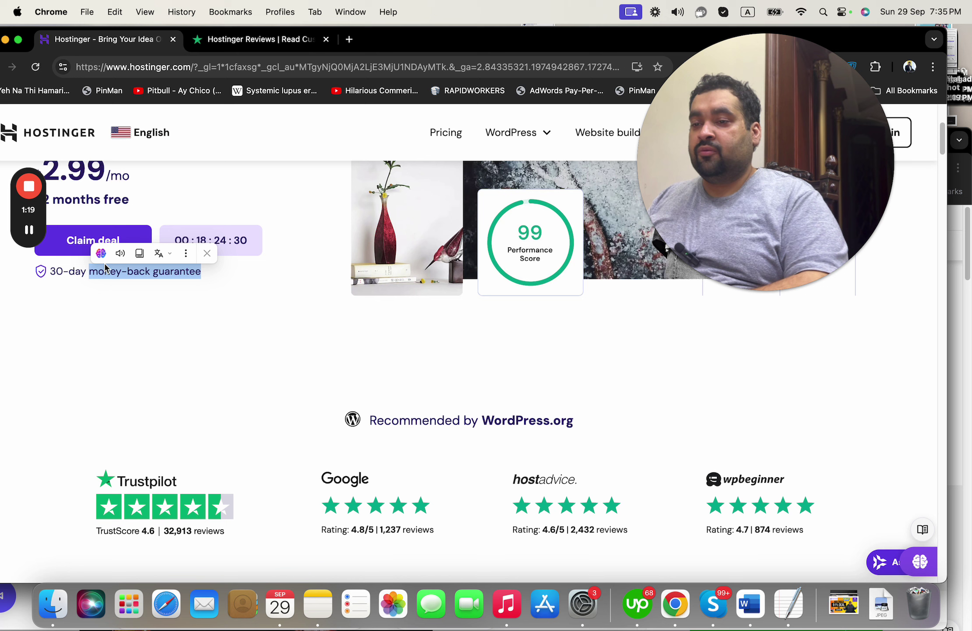
drag(939, 145, 937, 176)
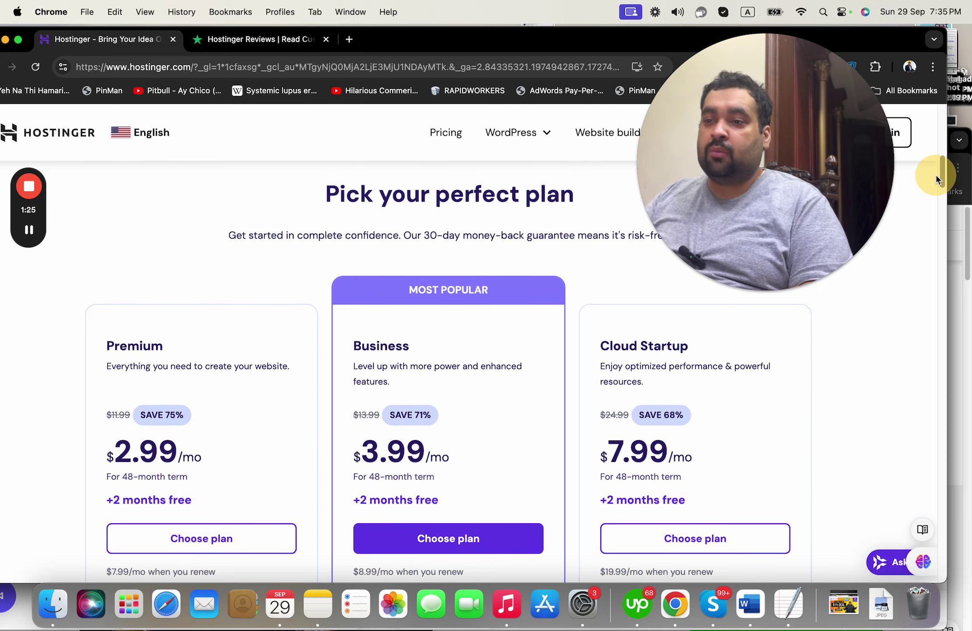
drag(935, 172, 927, 254)
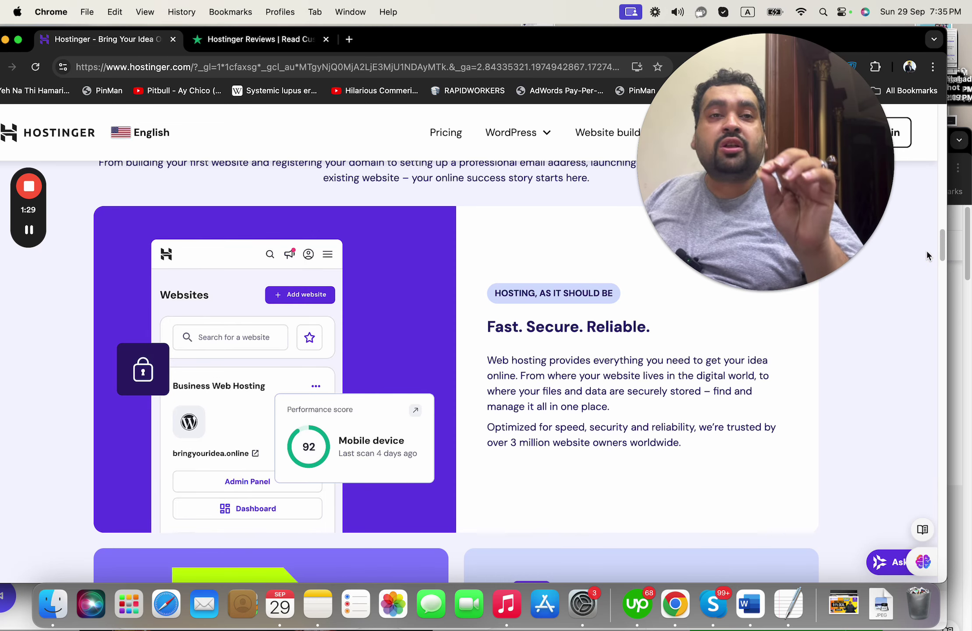
drag(944, 246, 945, 283)
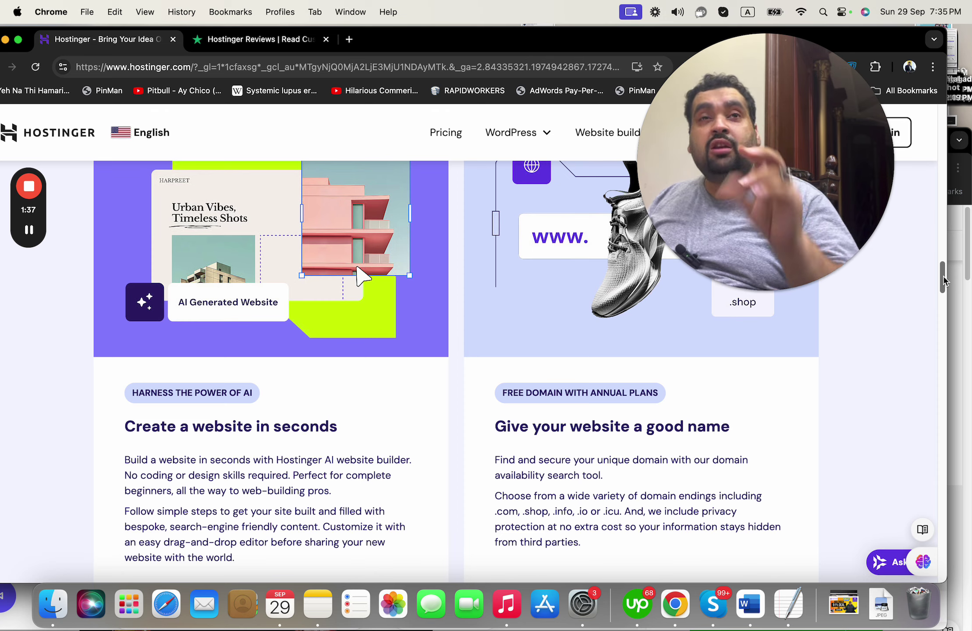
drag(945, 282, 943, 309)
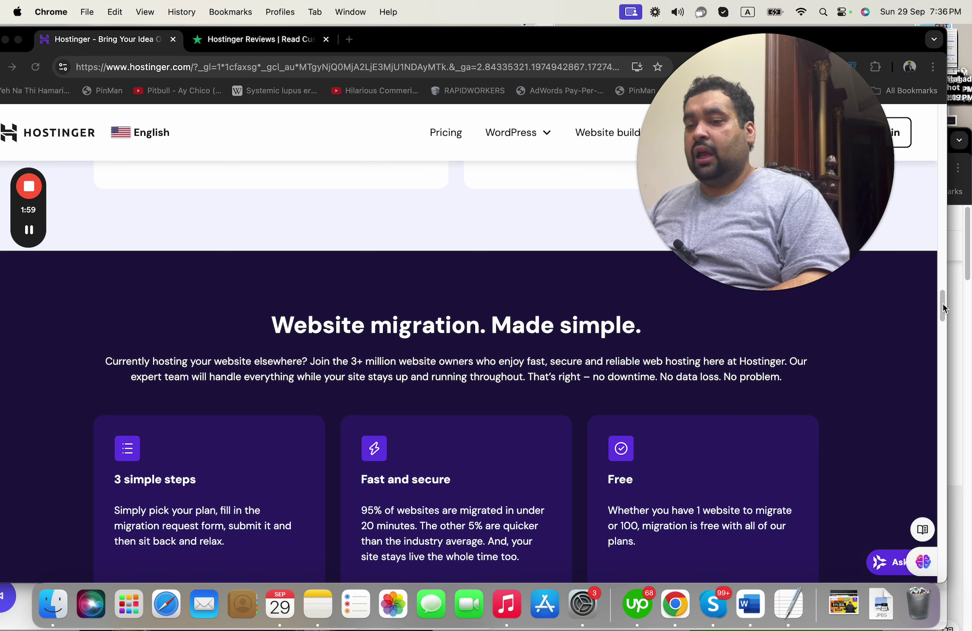
drag(944, 306, 945, 383)
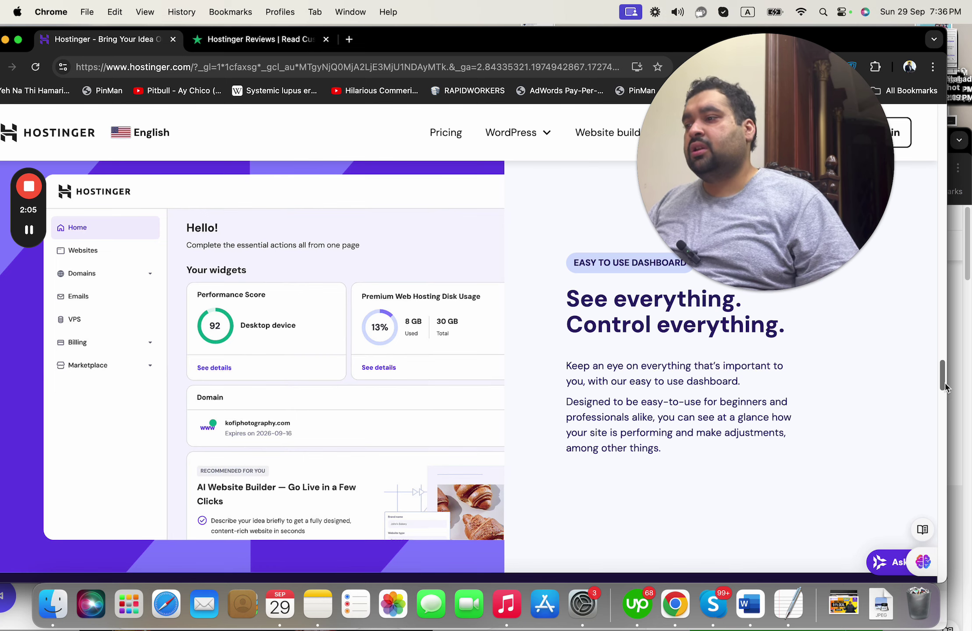
drag(945, 383, 946, 442)
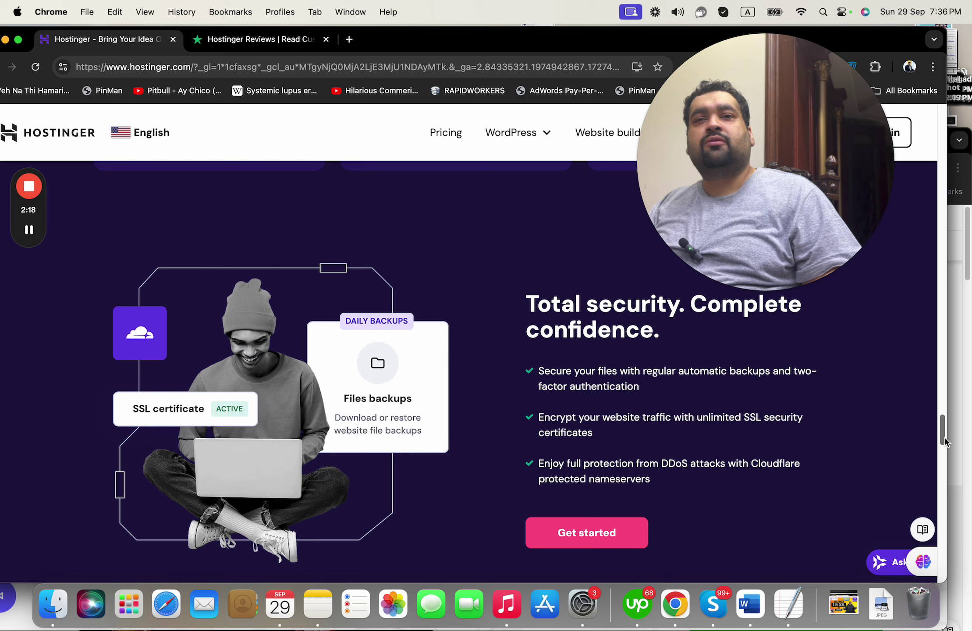
drag(945, 440, 949, 466)
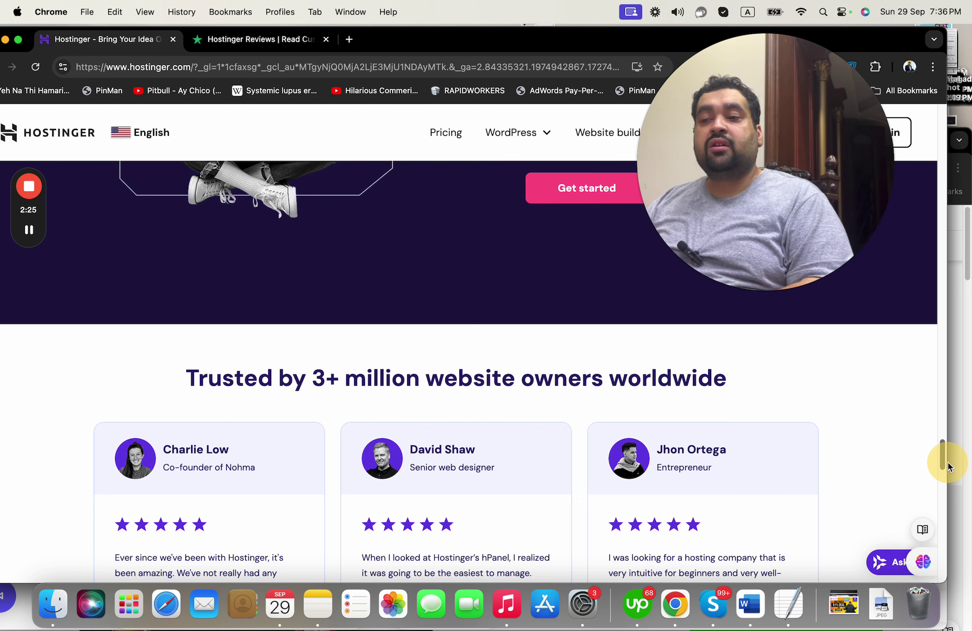
mouse_move(949, 467)
mouse_down()
mouse_move(947, 514)
mouse_move(942, 448)
mouse_up()
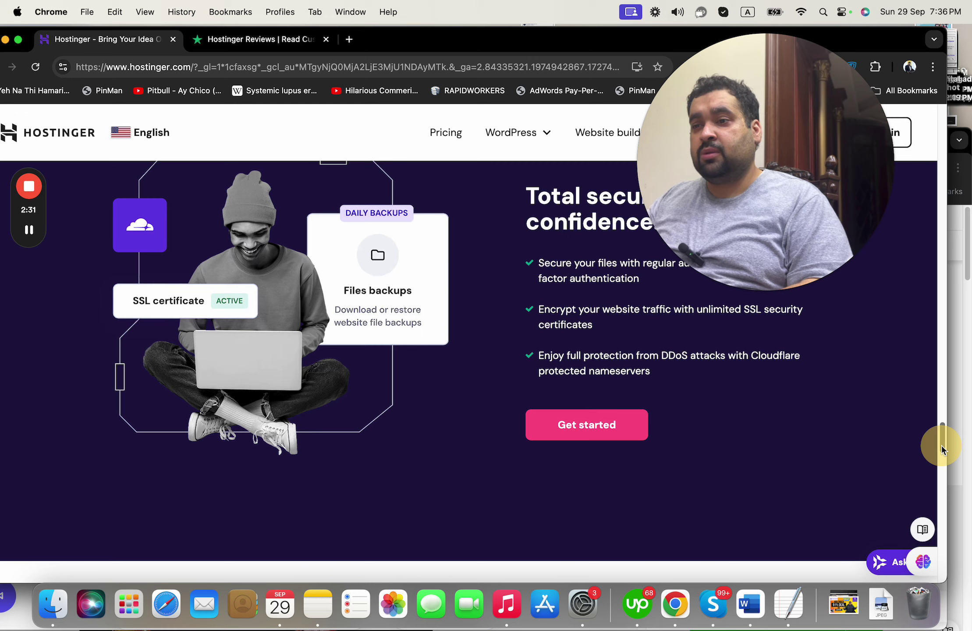
drag(942, 445, 920, 213)
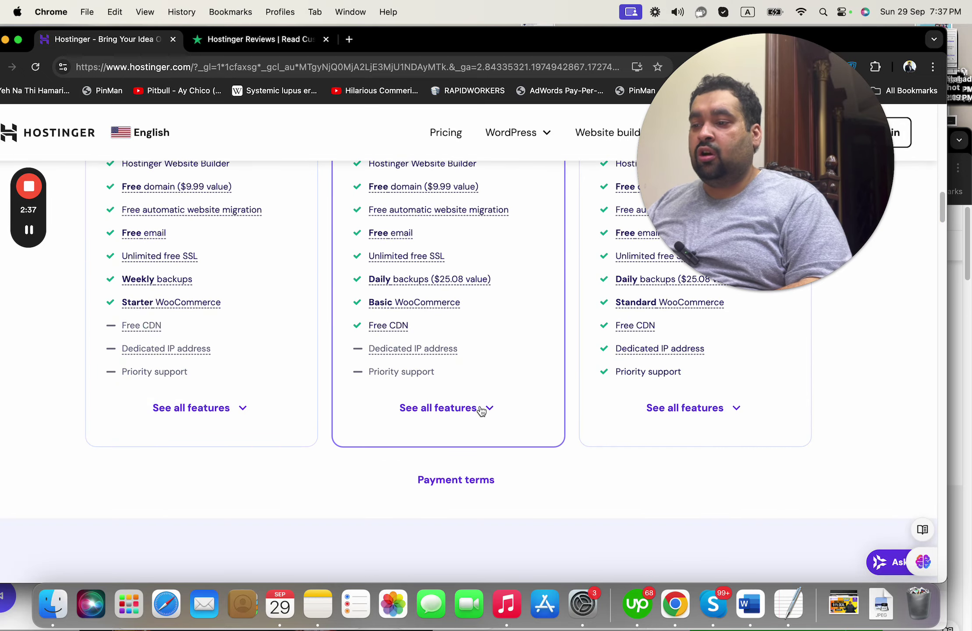
click(471, 407)
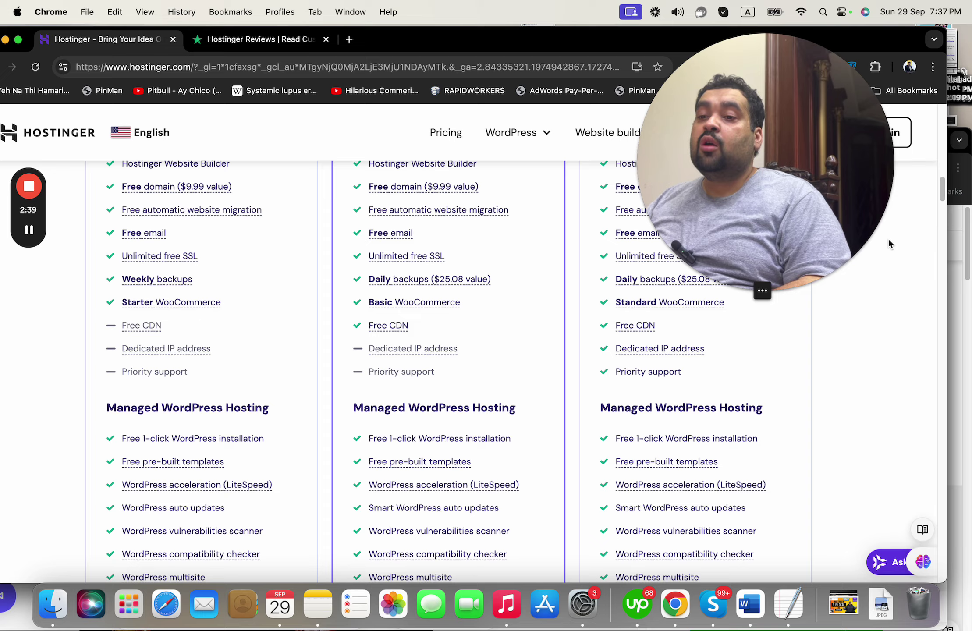
drag(944, 199, 940, 176)
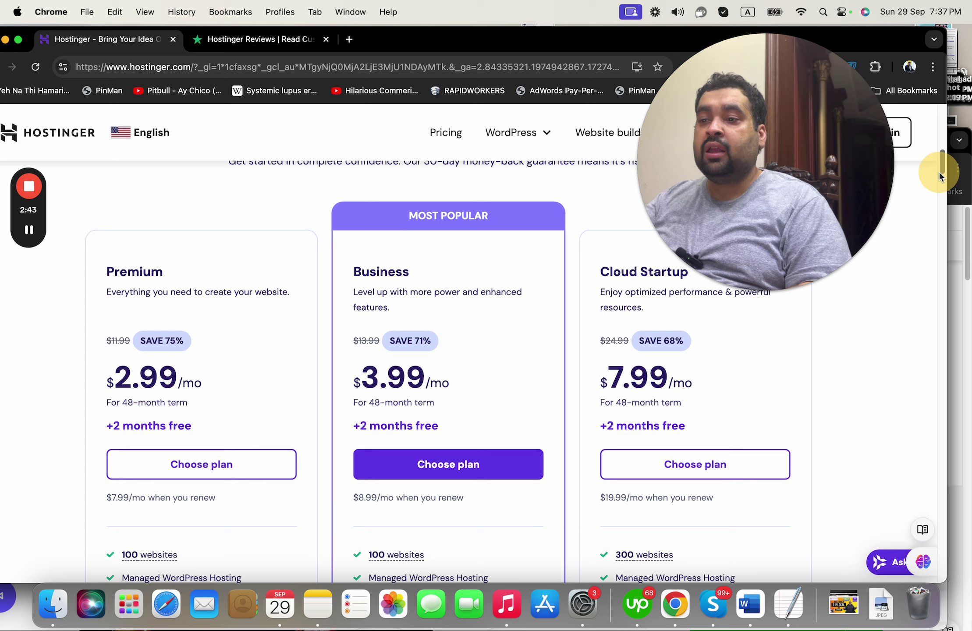
drag(940, 176, 940, 180)
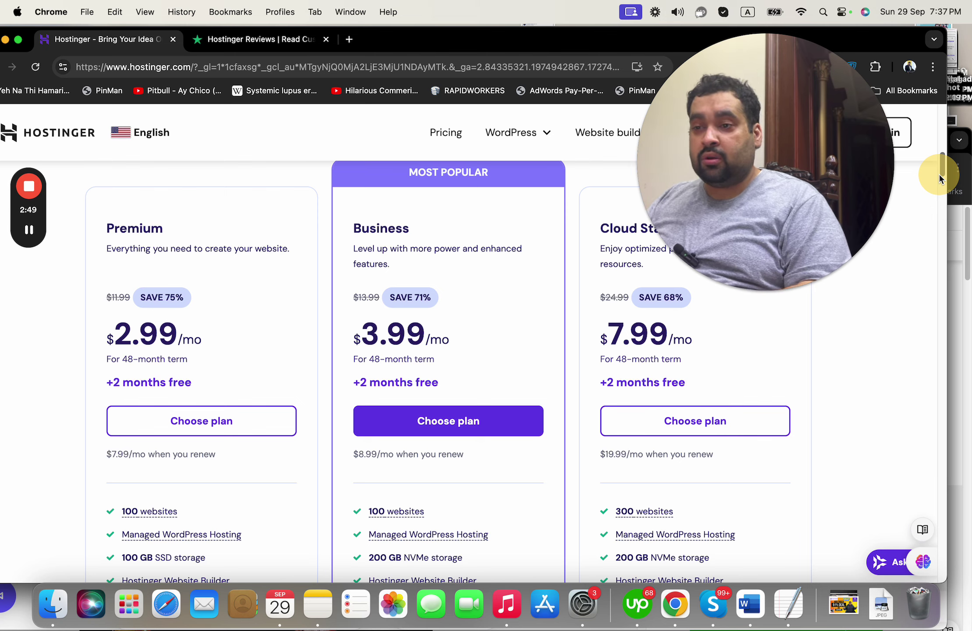
drag(940, 179, 940, 180)
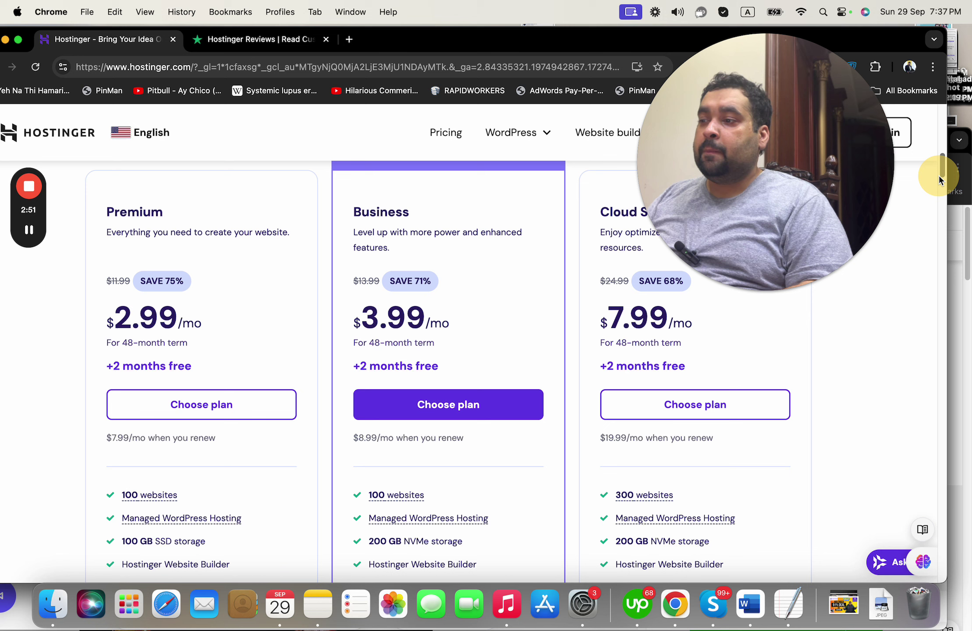
double_click(134, 212)
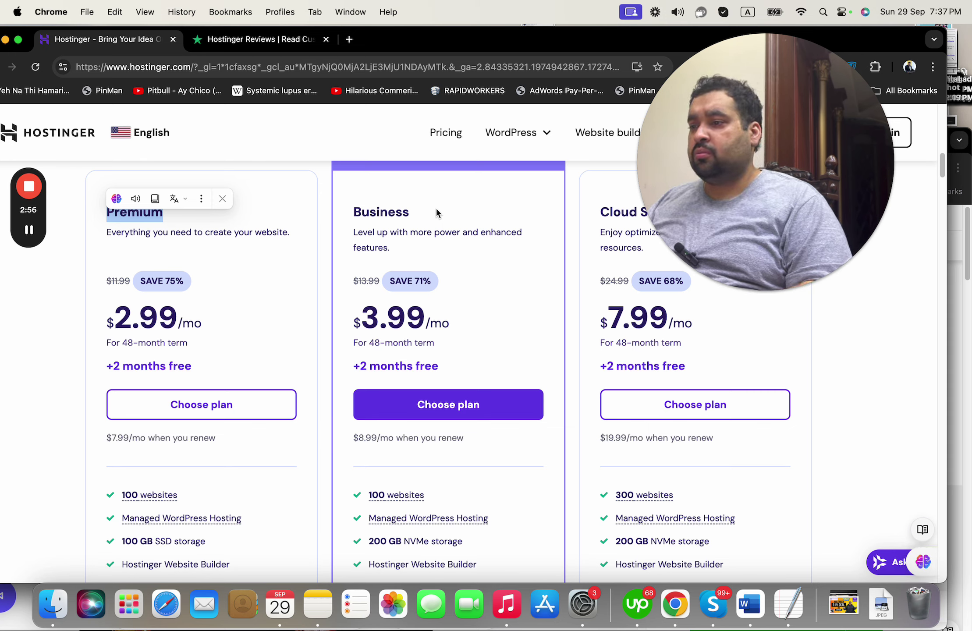
drag(411, 212, 371, 212)
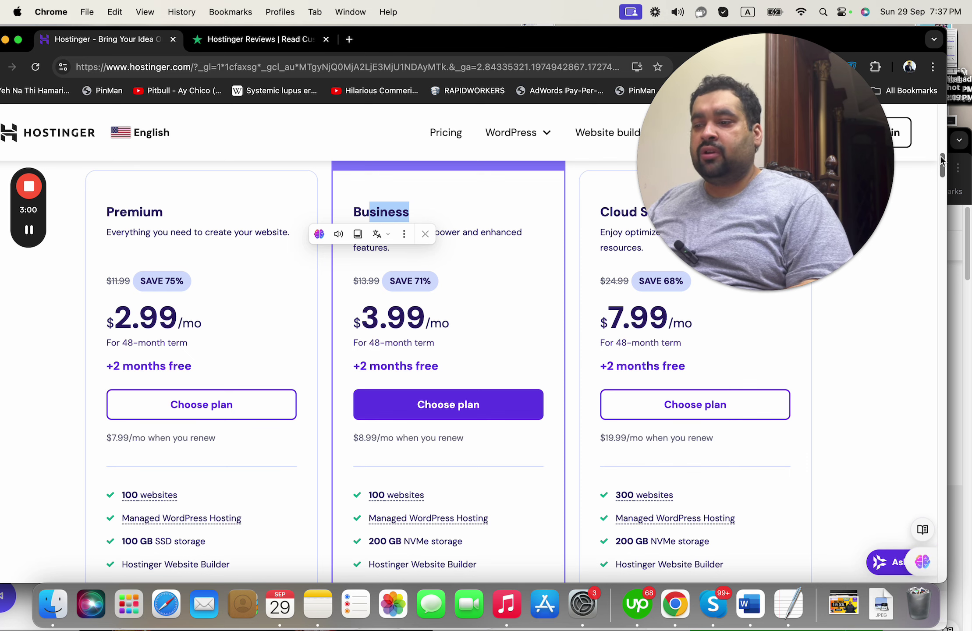
drag(941, 159, 942, 170)
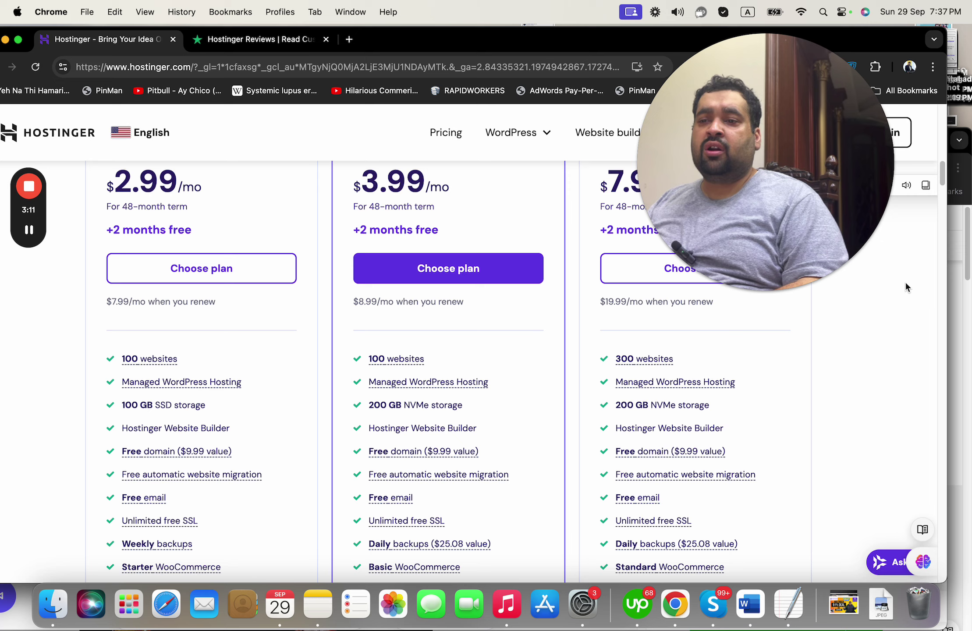
scroll(532, 303, up, 5)
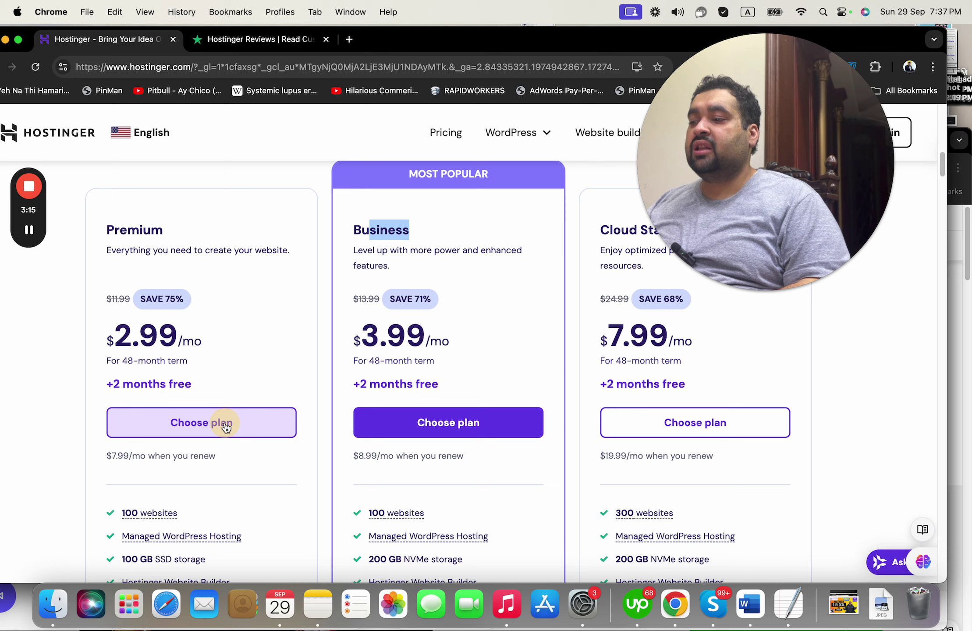
Add the Premium plan to the cart with the 48-month billing period ($143.52 subtotal).
click(226, 427)
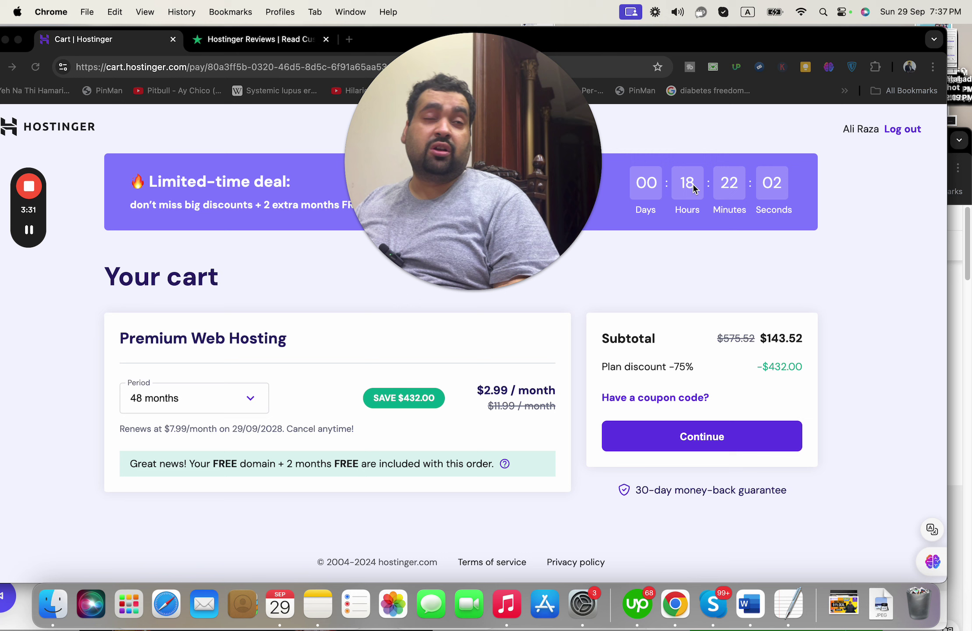
click(208, 400)
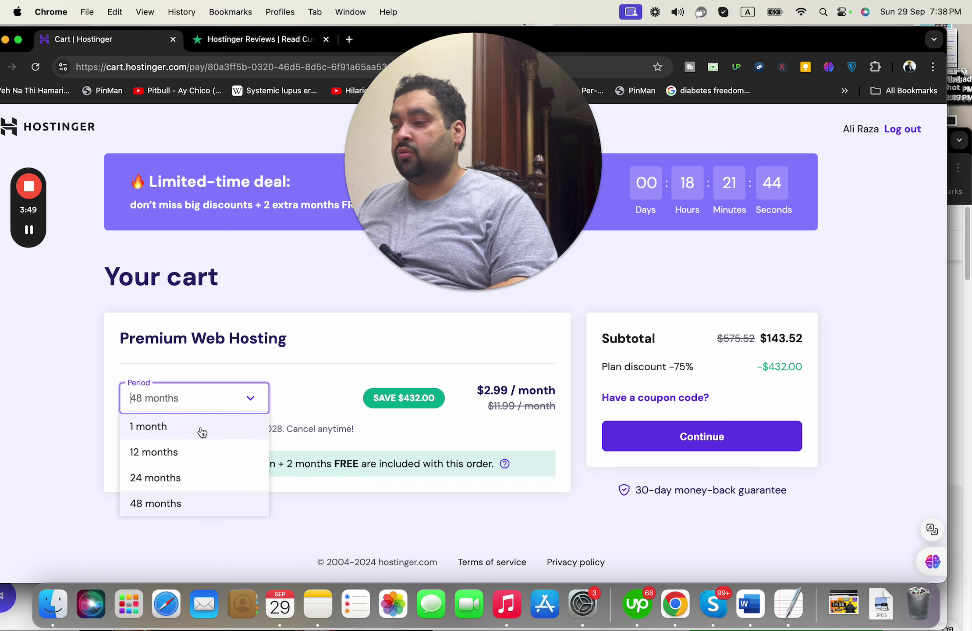
click(193, 504)
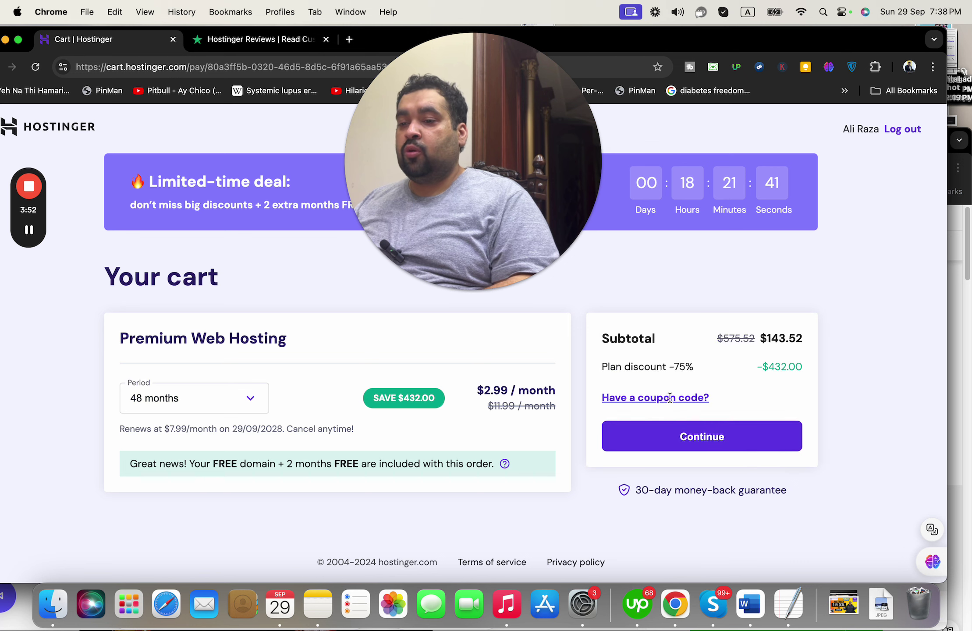
Try coupon ALIRAZAMARKETING, remove it, then apply HI10 for a $129.17 subtotal.
click(649, 396)
click(653, 435)
text(A)
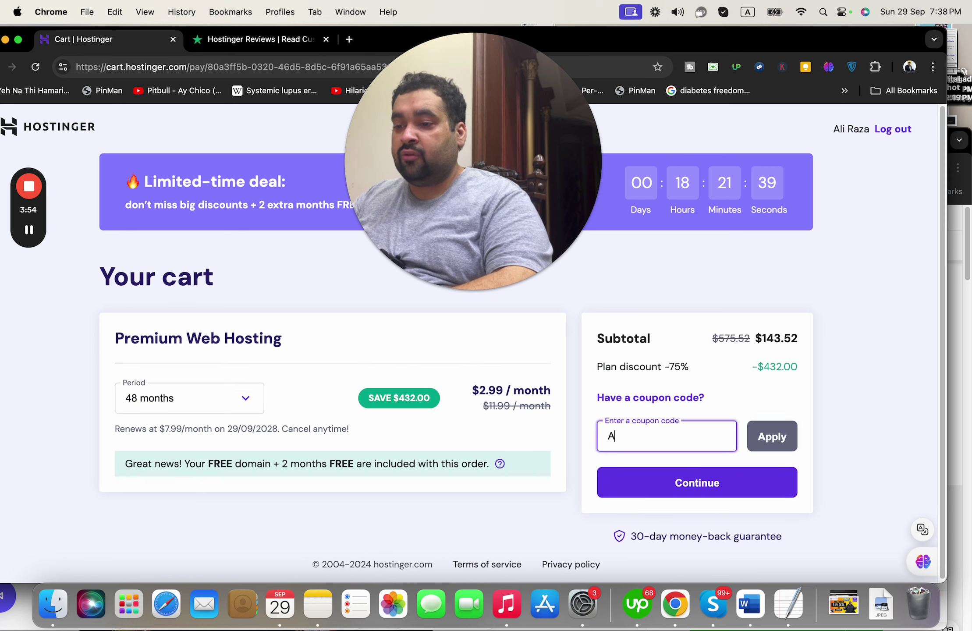
text(LIRAZAMARKETING)
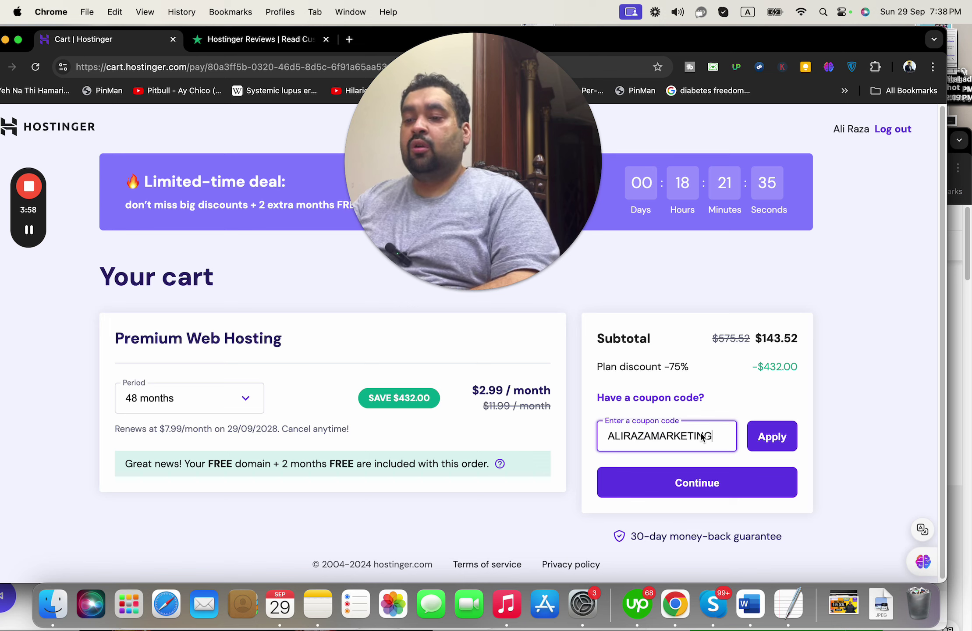
click(758, 444)
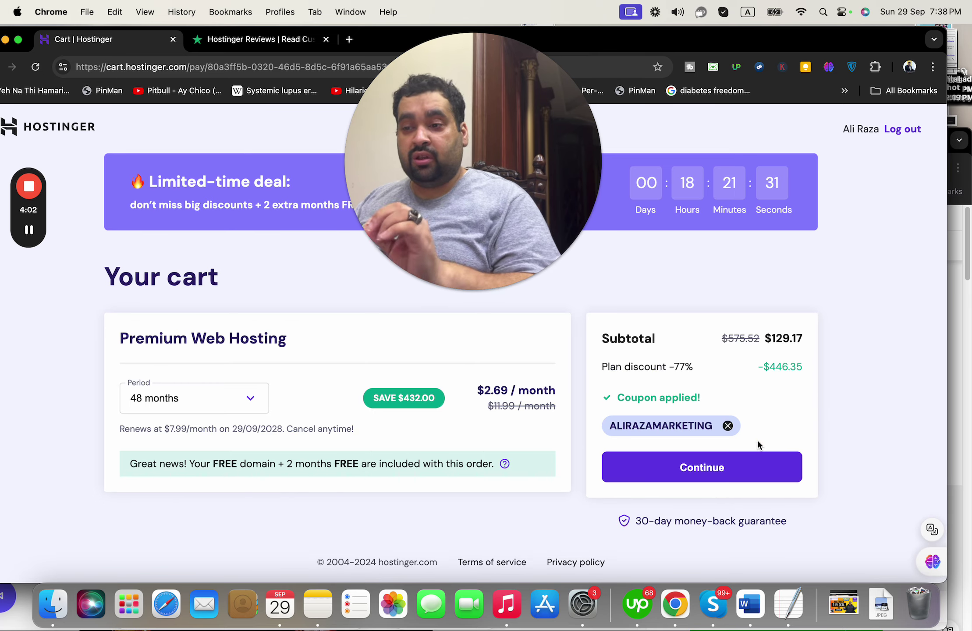
click(728, 426)
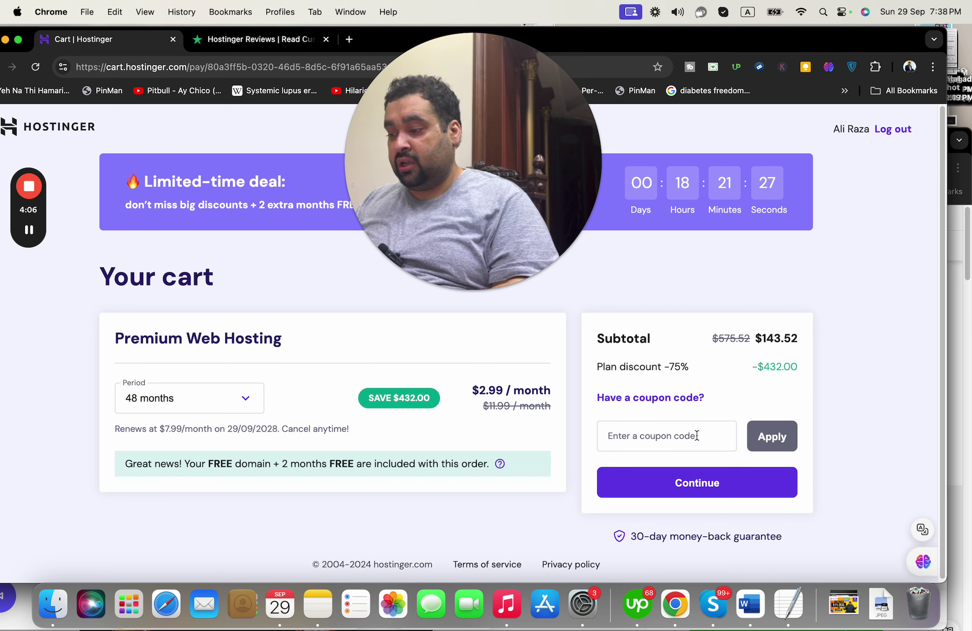
click(697, 435)
text(HI10)
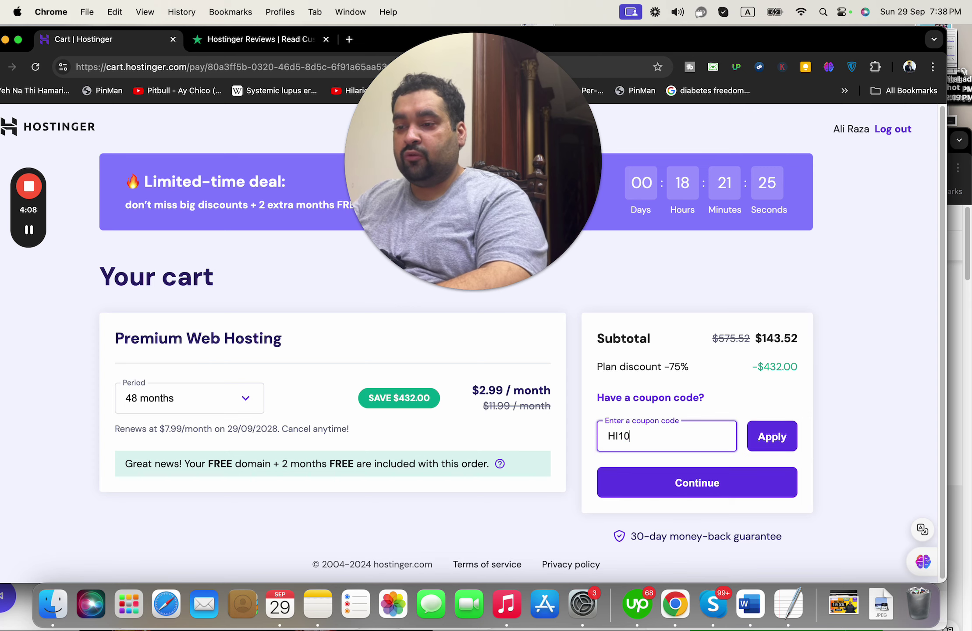
click(770, 437)
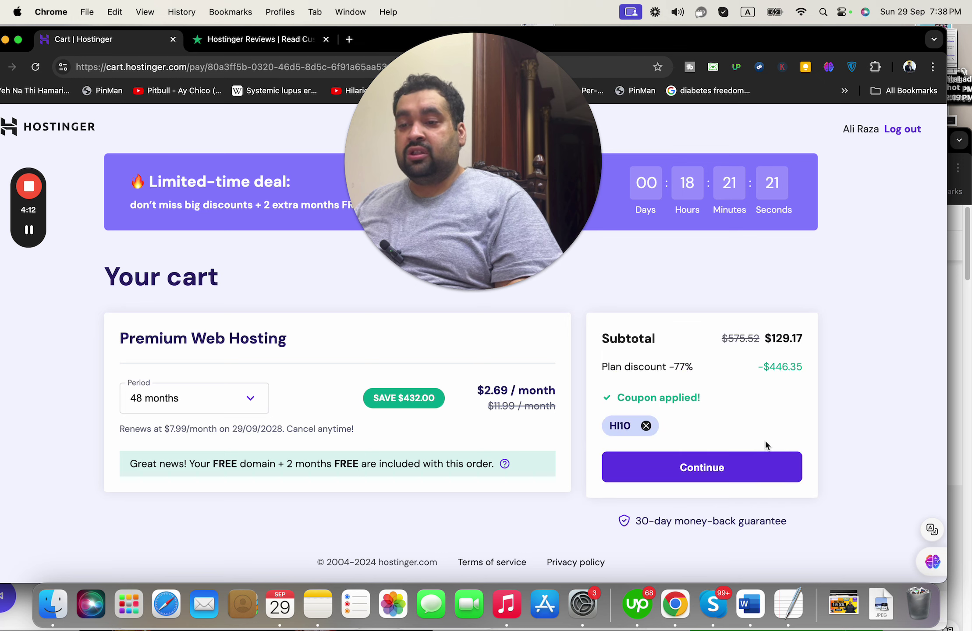
Continue past the cart and billing address, then expand the Credit Card payment form.
click(763, 478)
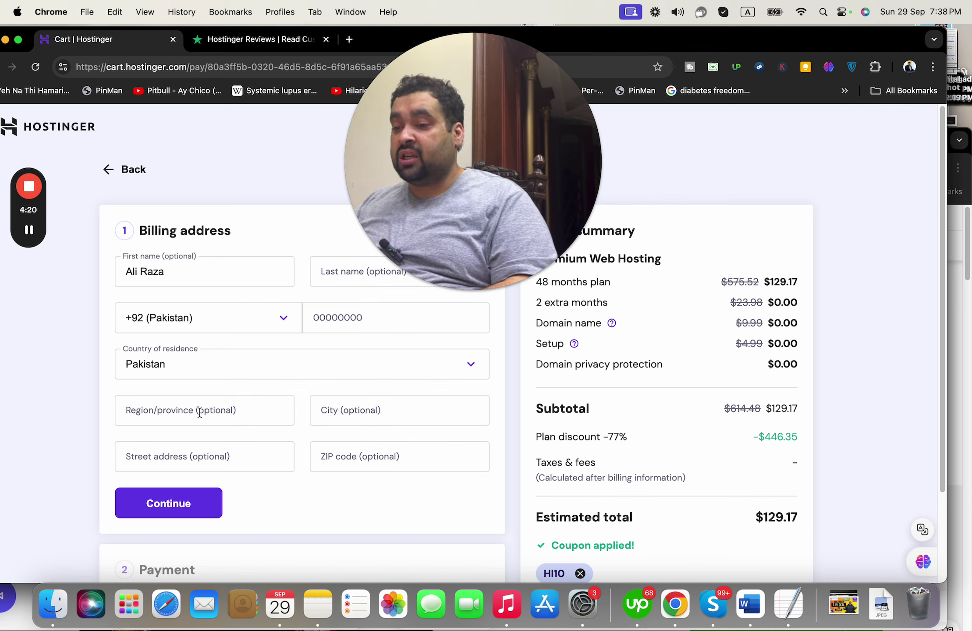
click(193, 504)
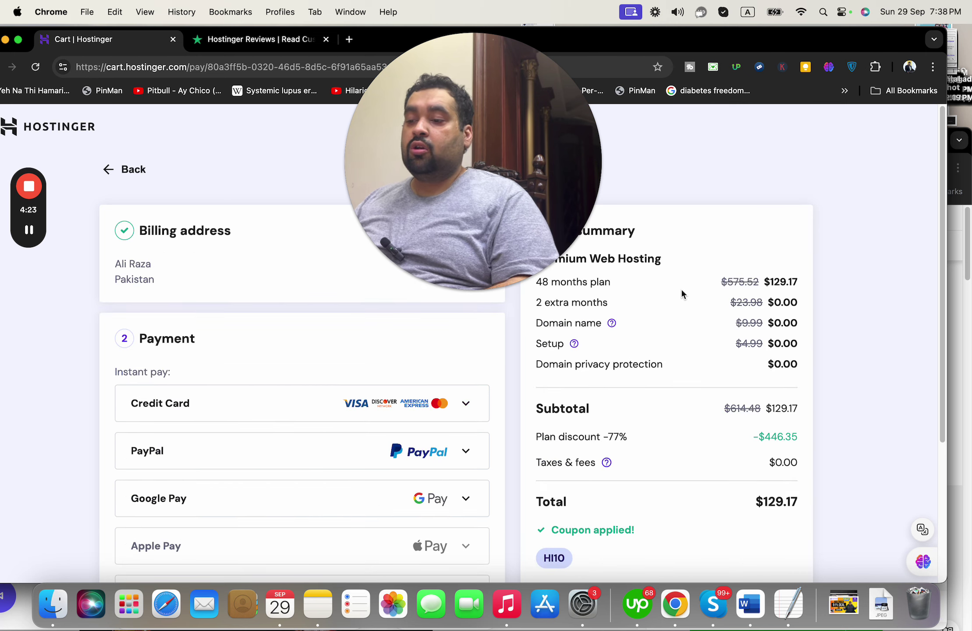
drag(943, 293, 943, 394)
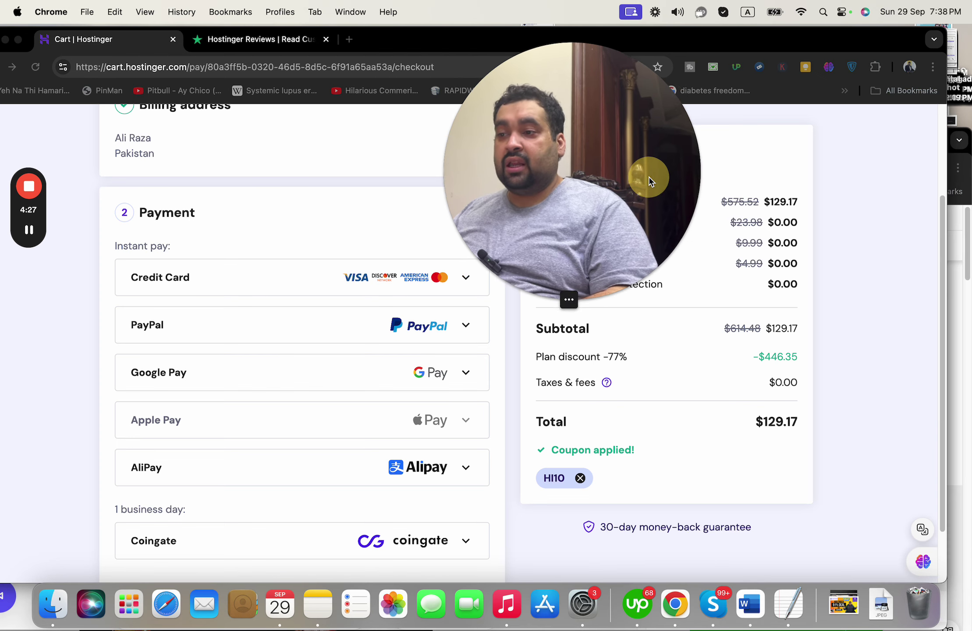
drag(584, 173, 767, 165)
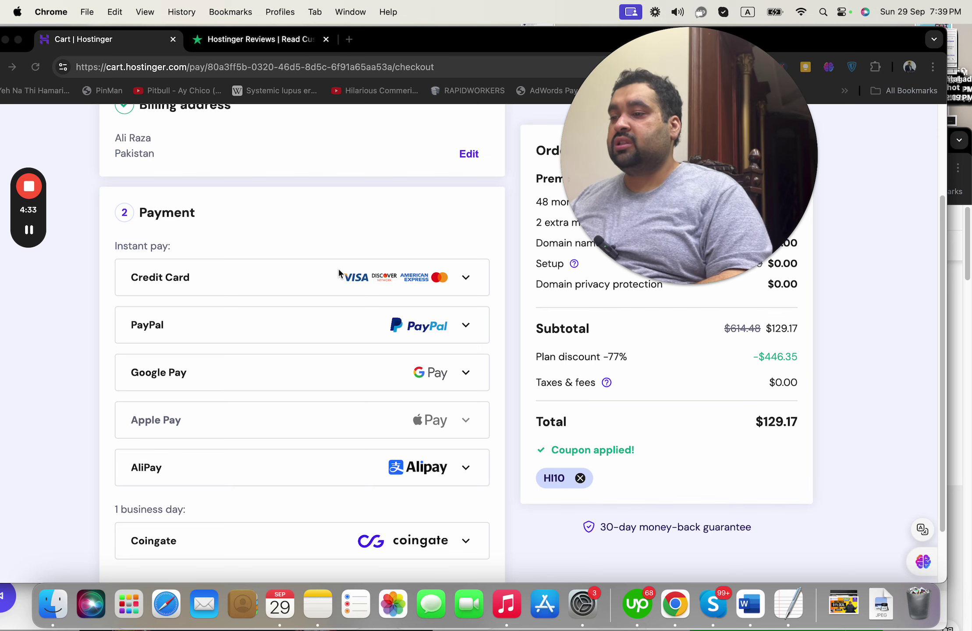
click(312, 277)
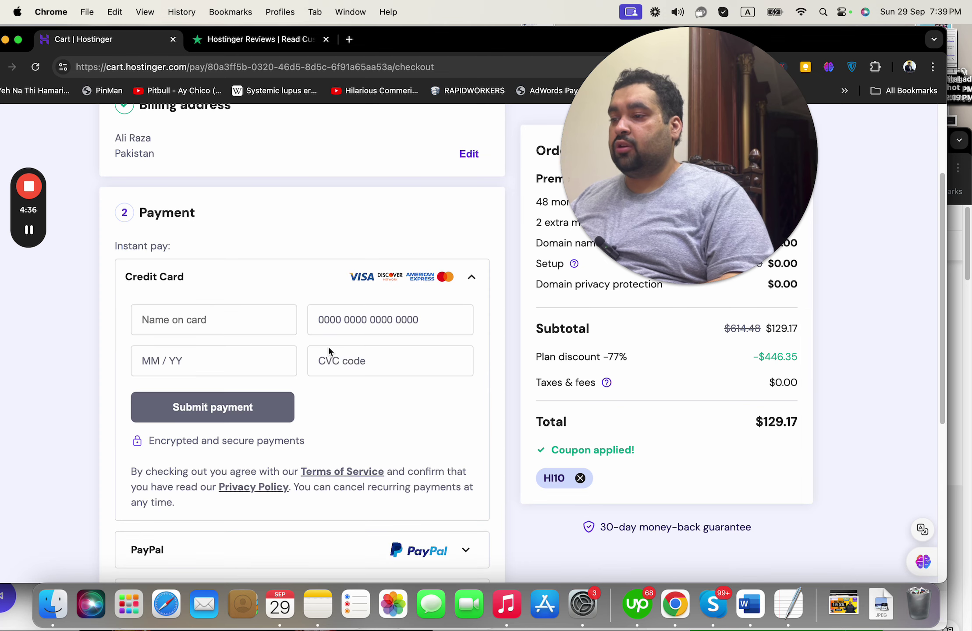